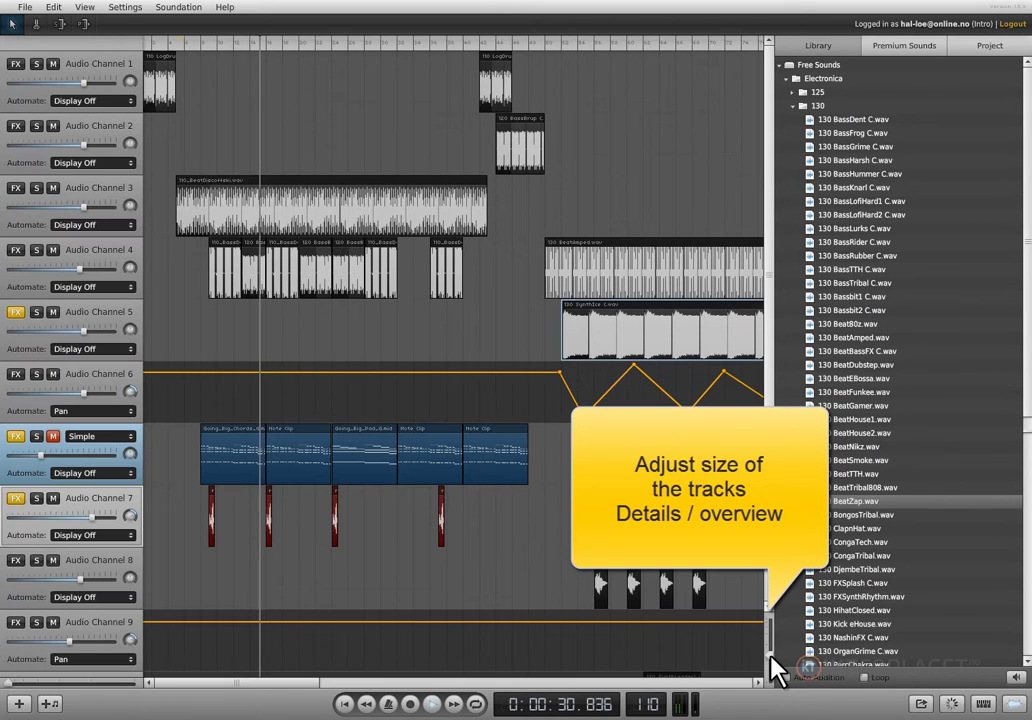
- Reduce the height of the tracks to a compact overview that fits all audio channels on the page
click(771, 643)
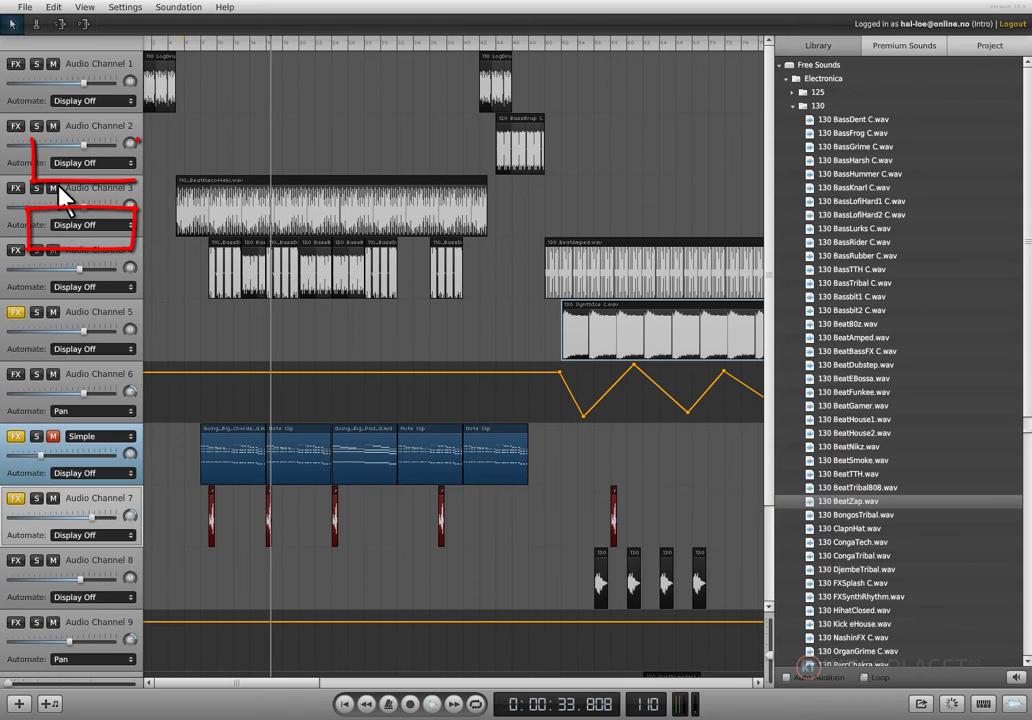
click(772, 650)
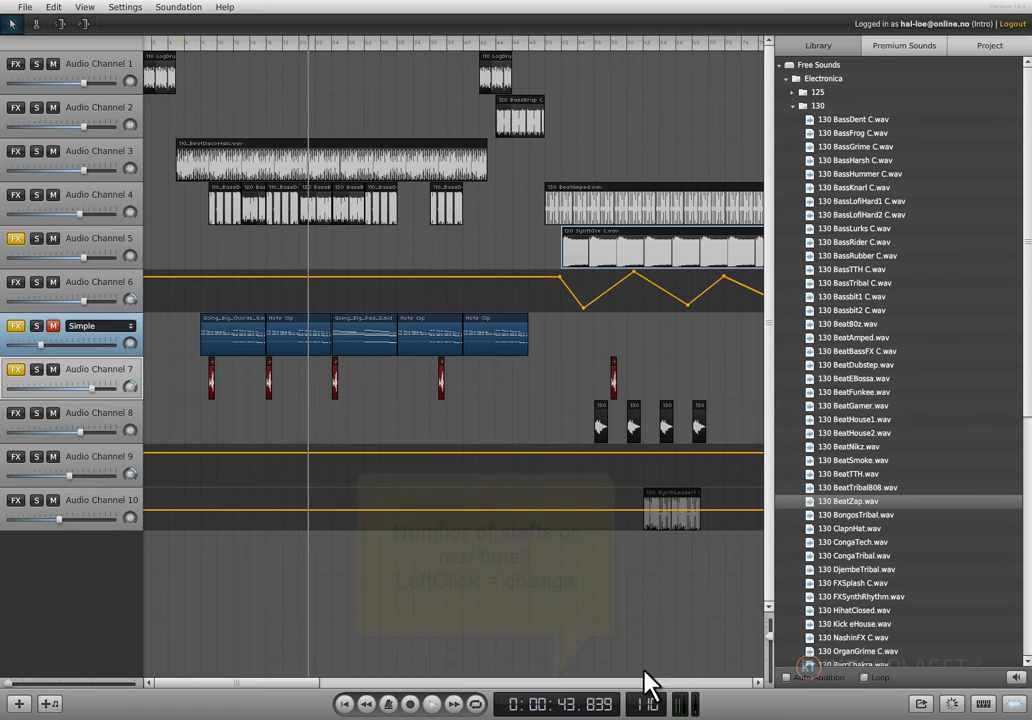
- Switch the playback counter from real time to bars and beats and back to real time
mouse_move(565, 705)
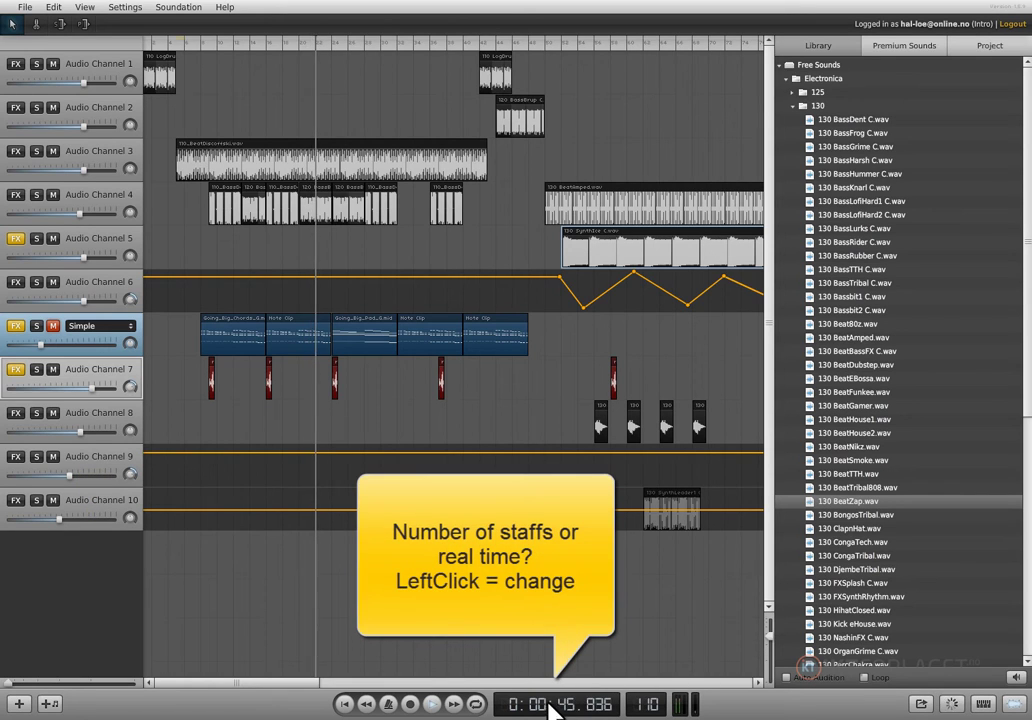
click(552, 708)
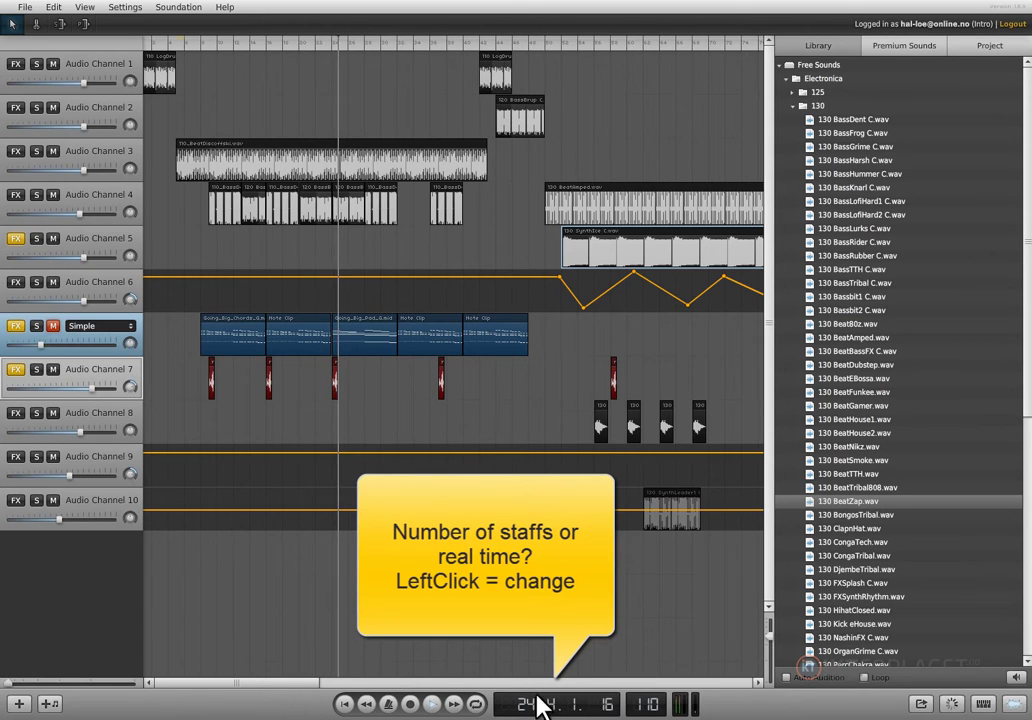
click(538, 700)
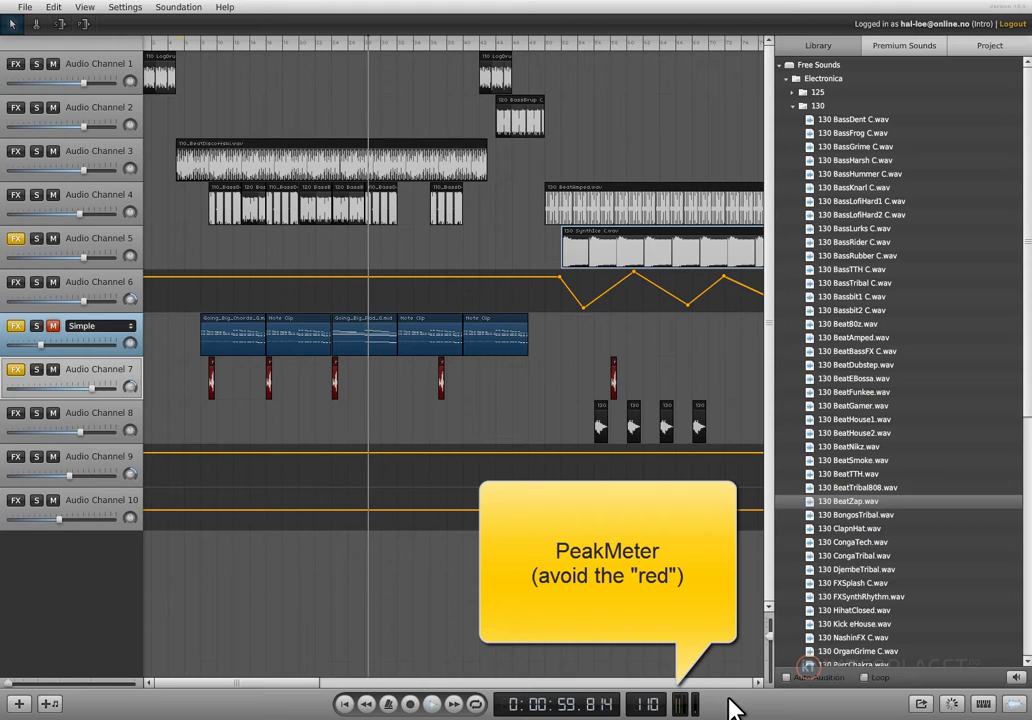
- Hide the sound library and zoom the timeline in for detail and back out to the overview
click(1016, 703)
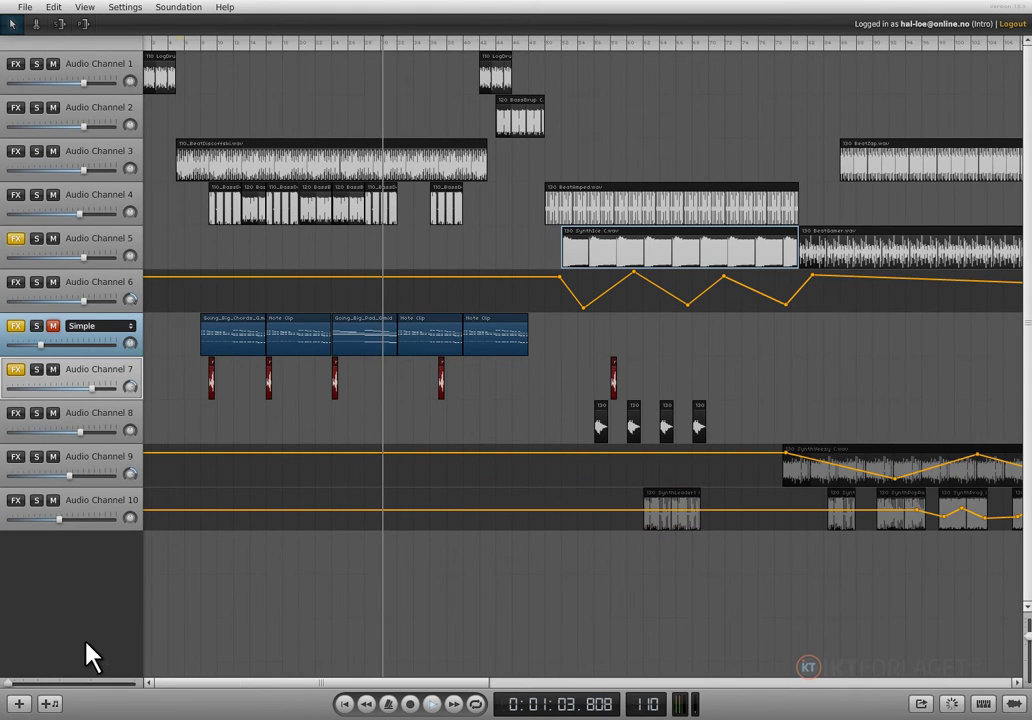
drag(16, 684, 62, 688)
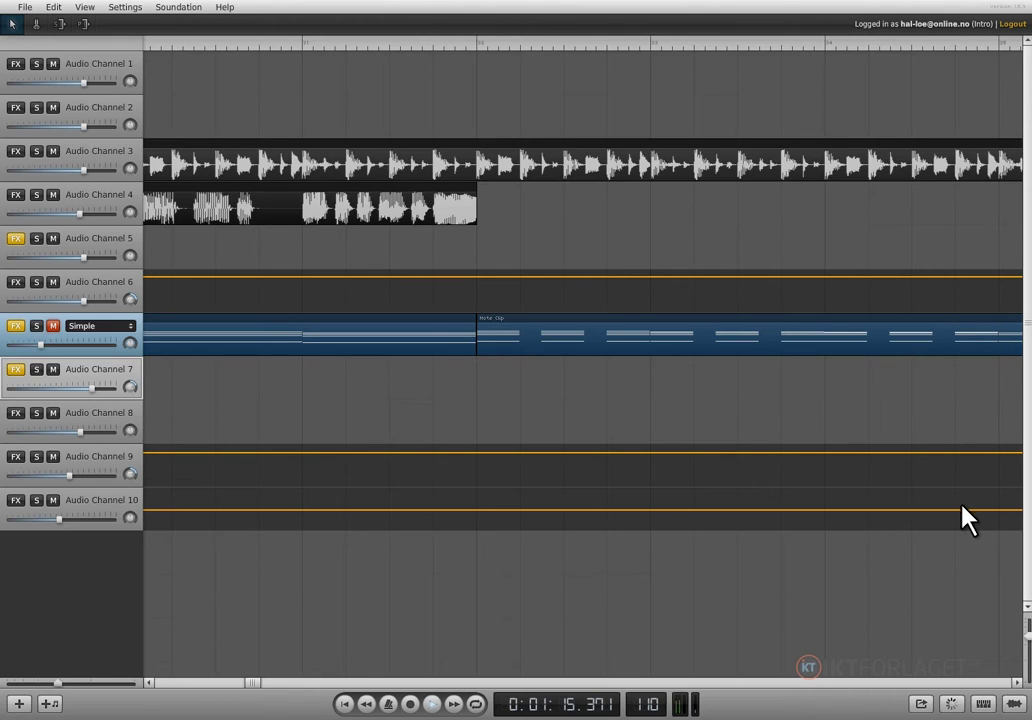
click(30, 684)
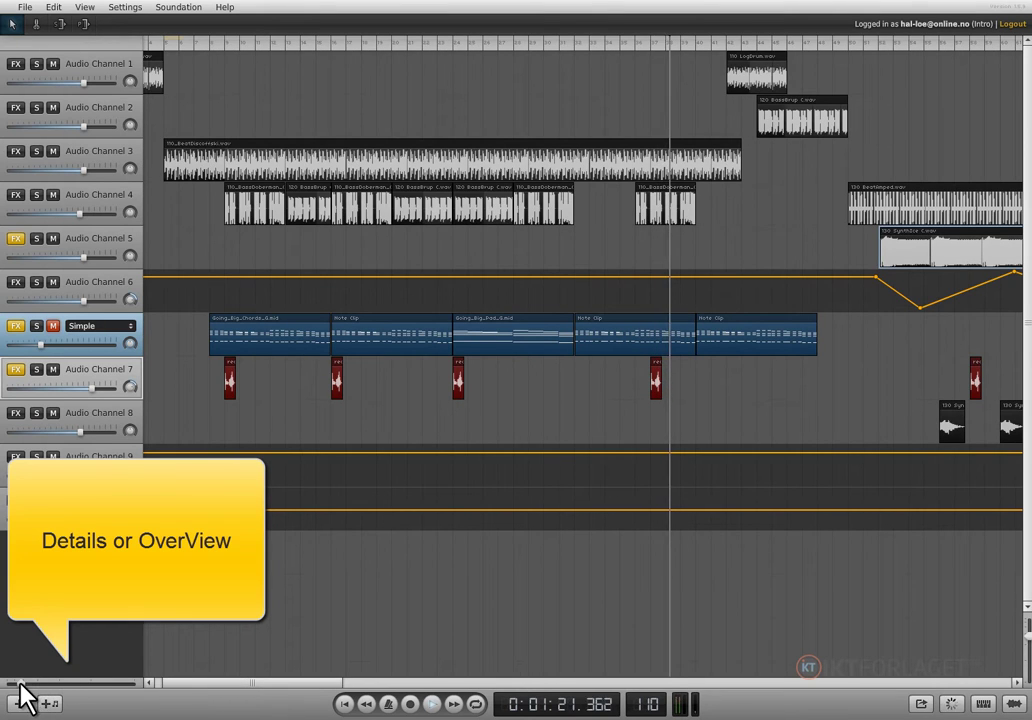
click(12, 684)
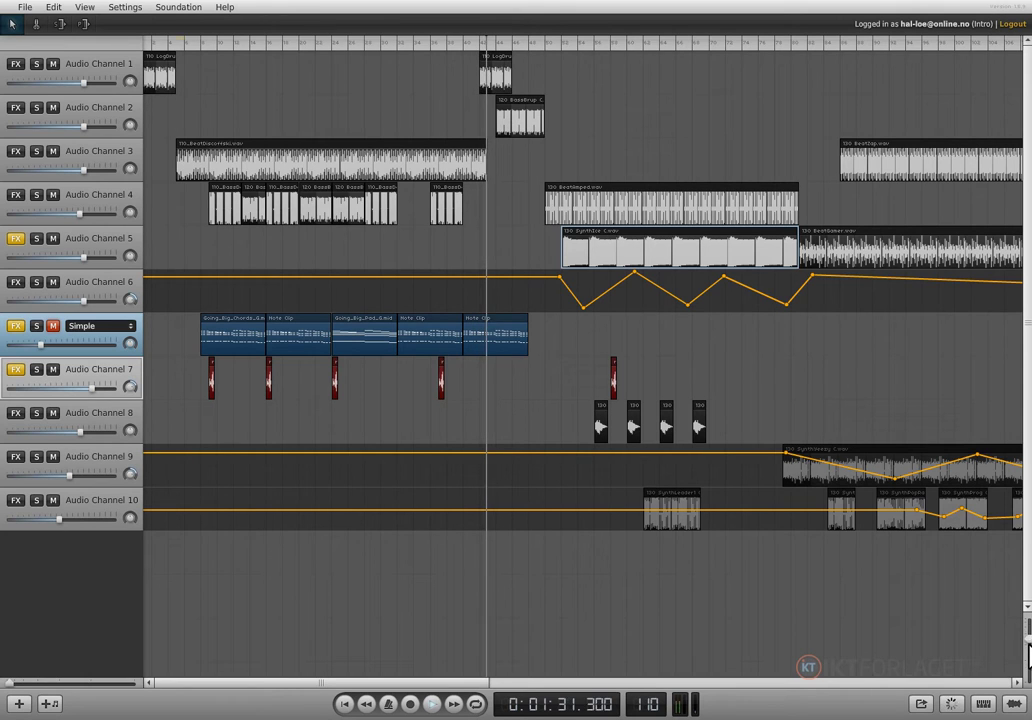
- Enlarge the tracks to expose their automation settings and set Audio Channel 10's automation to Pan
drag(1029, 650, 1022, 656)
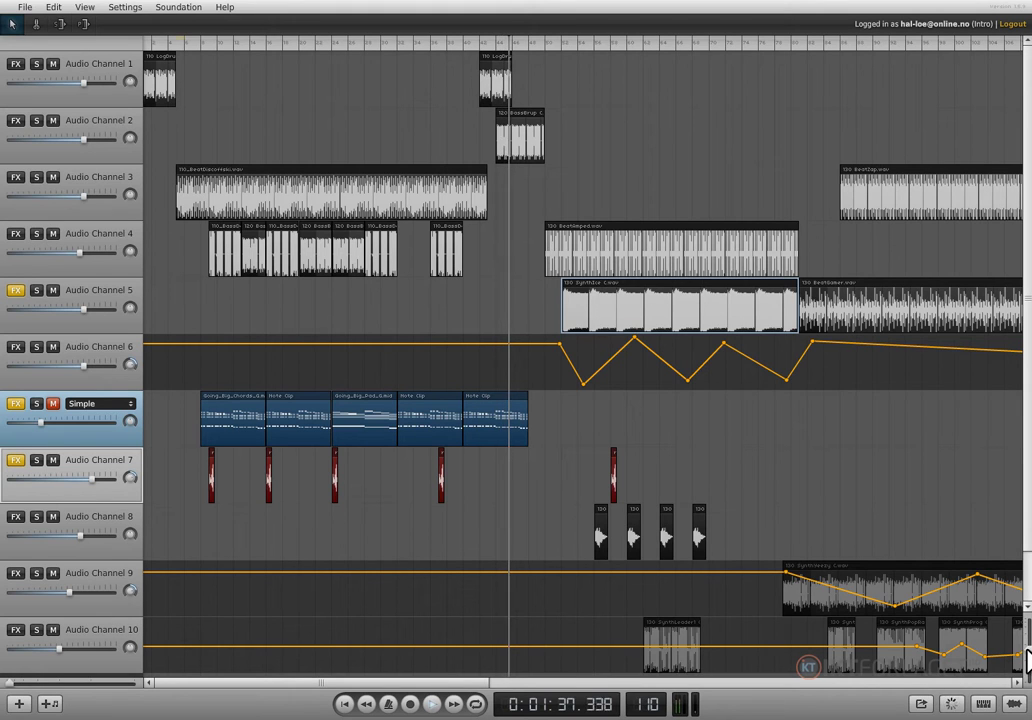
click(1027, 655)
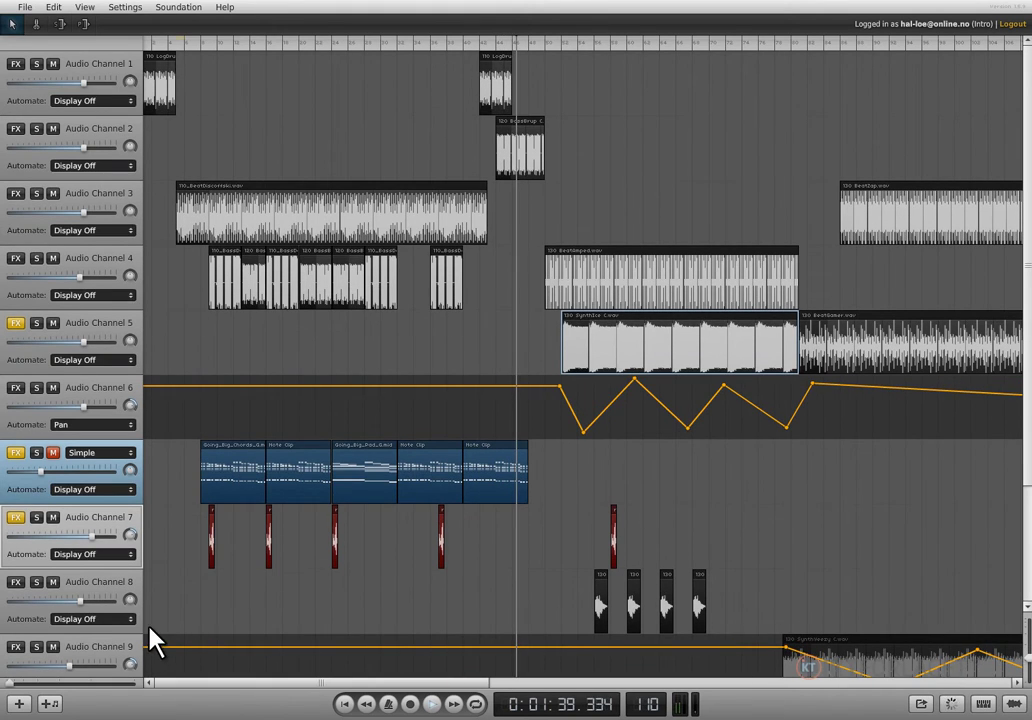
scroll(140, 637, down, 3)
scroll(205, 580, down, 1)
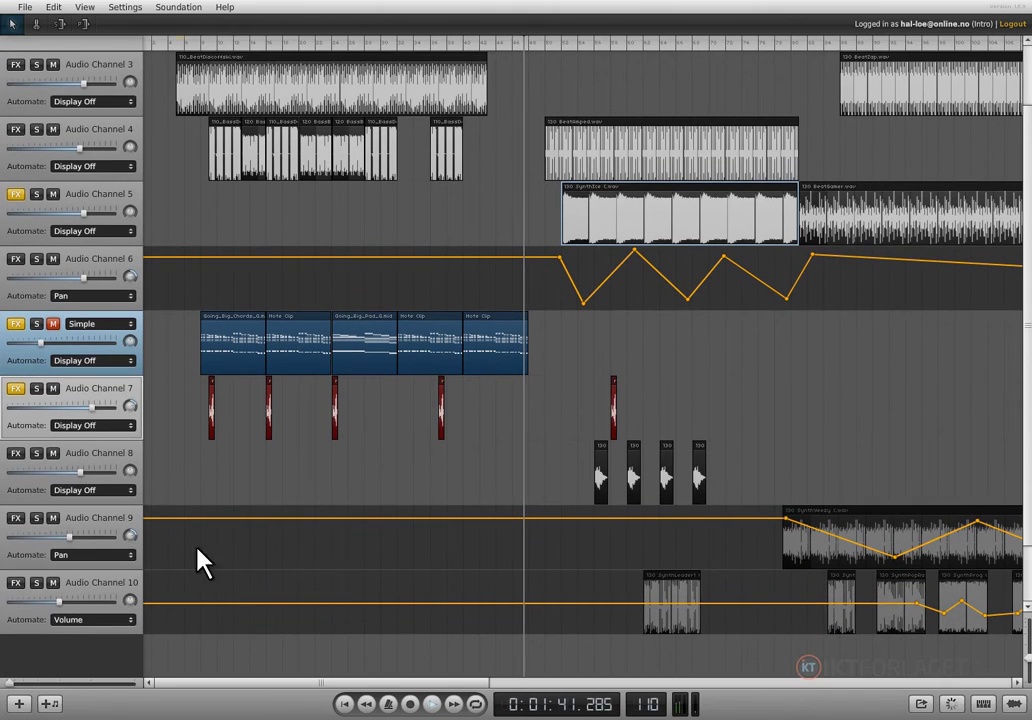
scroll(134, 544, down, 1)
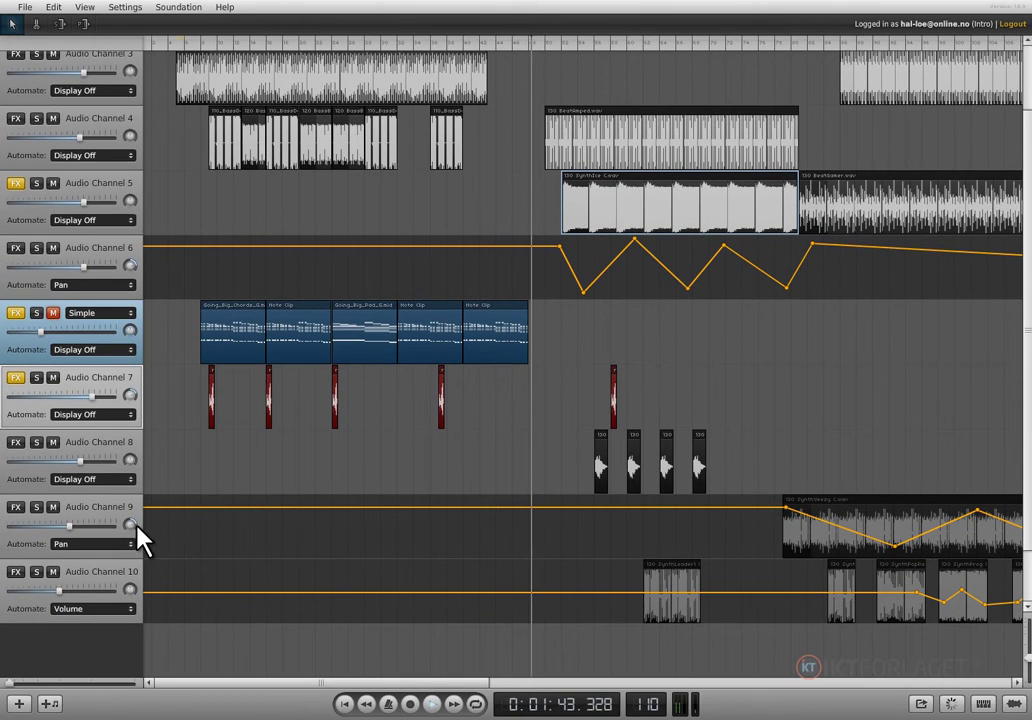
click(131, 608)
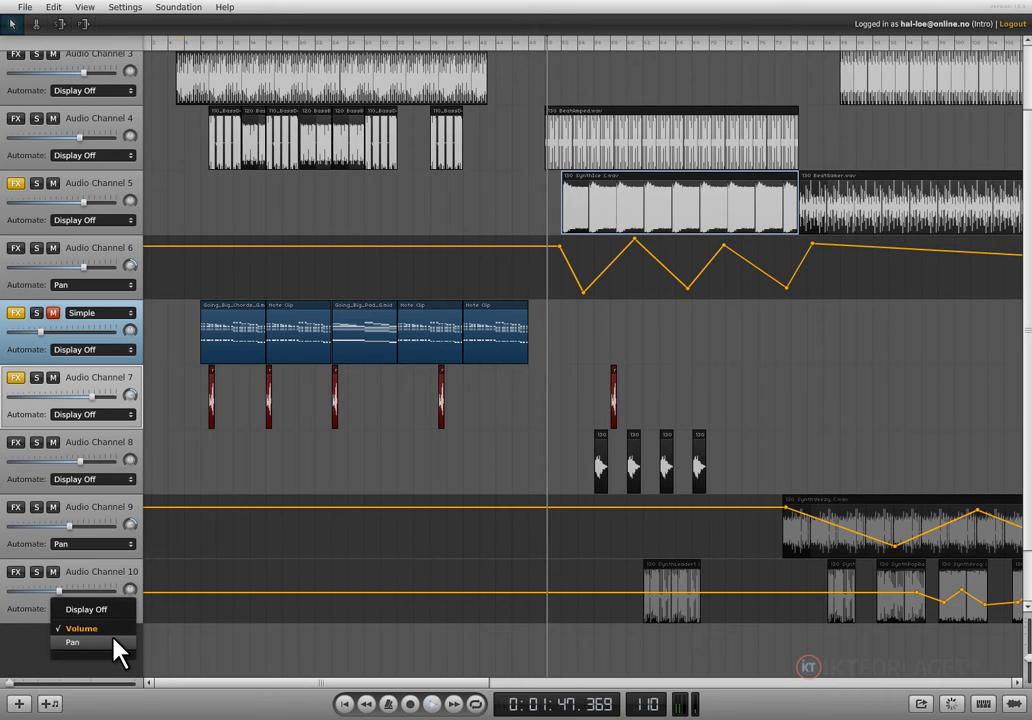
click(114, 642)
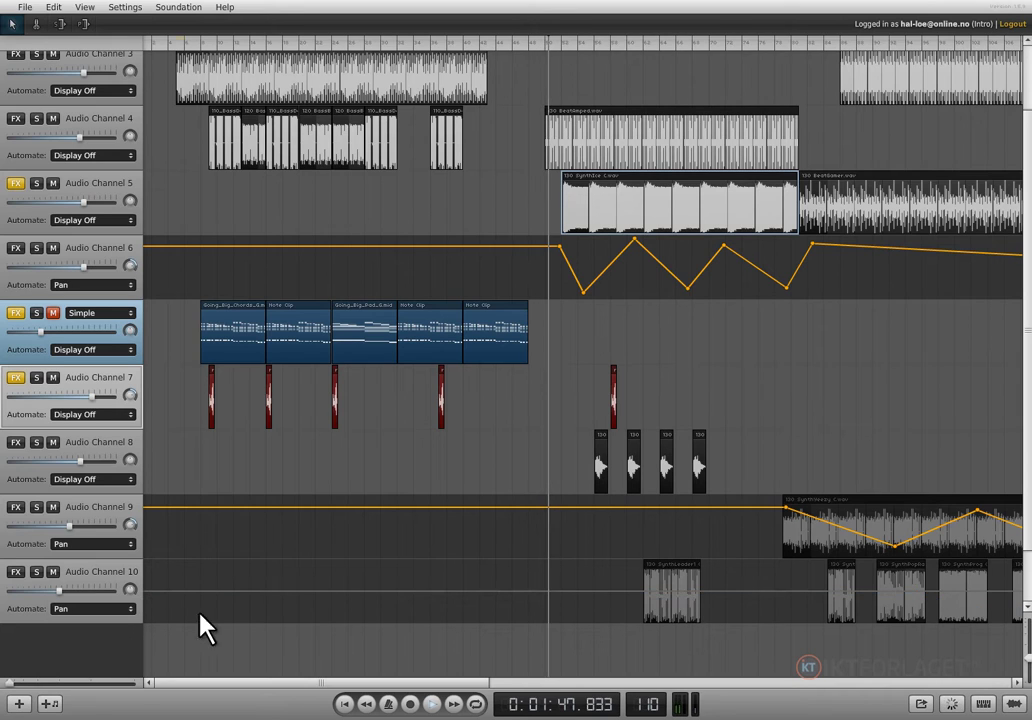
- Draw a zigzag pan curve over Audio Channel 10's first synth clip and add a lower point before its second clip
click(643, 592)
drag(648, 591, 696, 582)
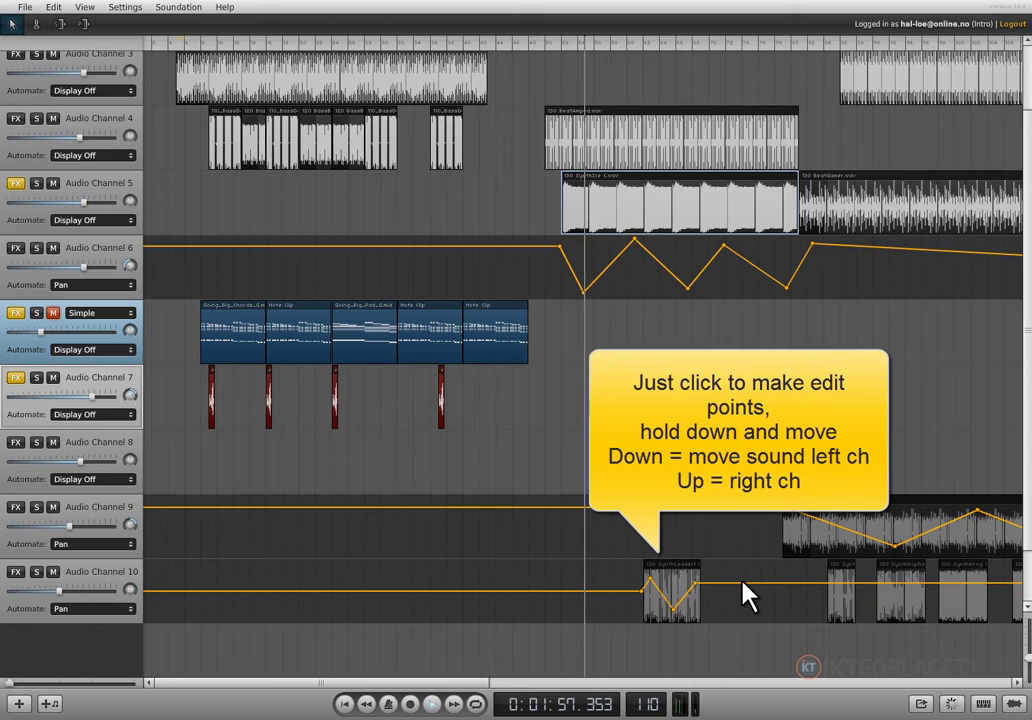
drag(801, 583, 803, 596)
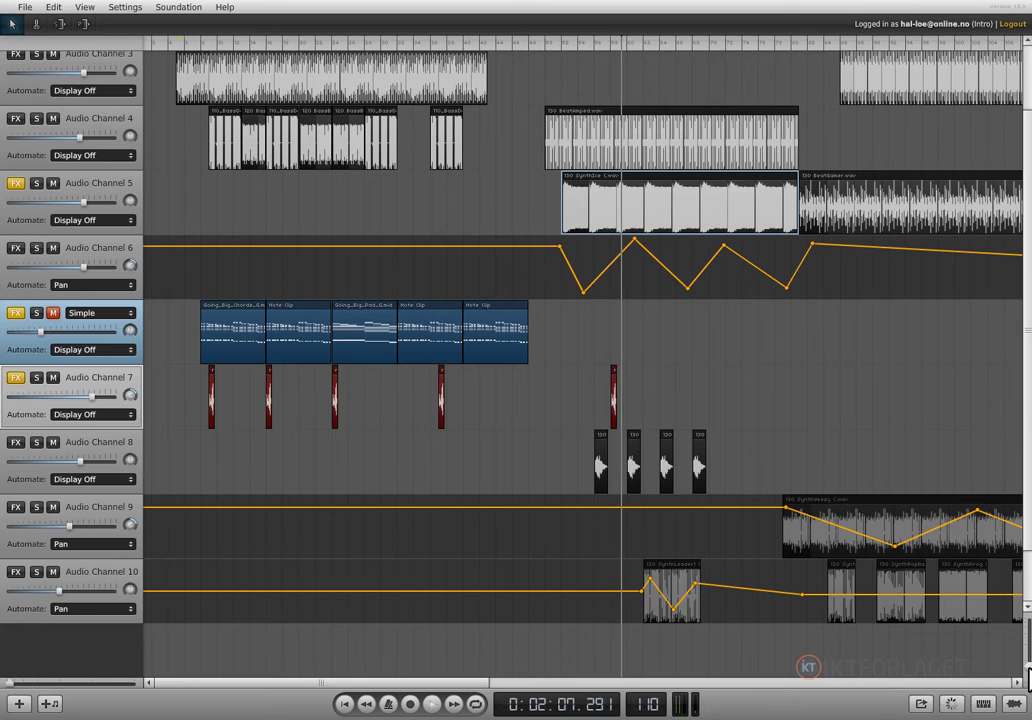
- Shrink the tracks back to the compact height and move the last clip on Audio Channel 8 about two bars later
drag(1029, 679, 1029, 680)
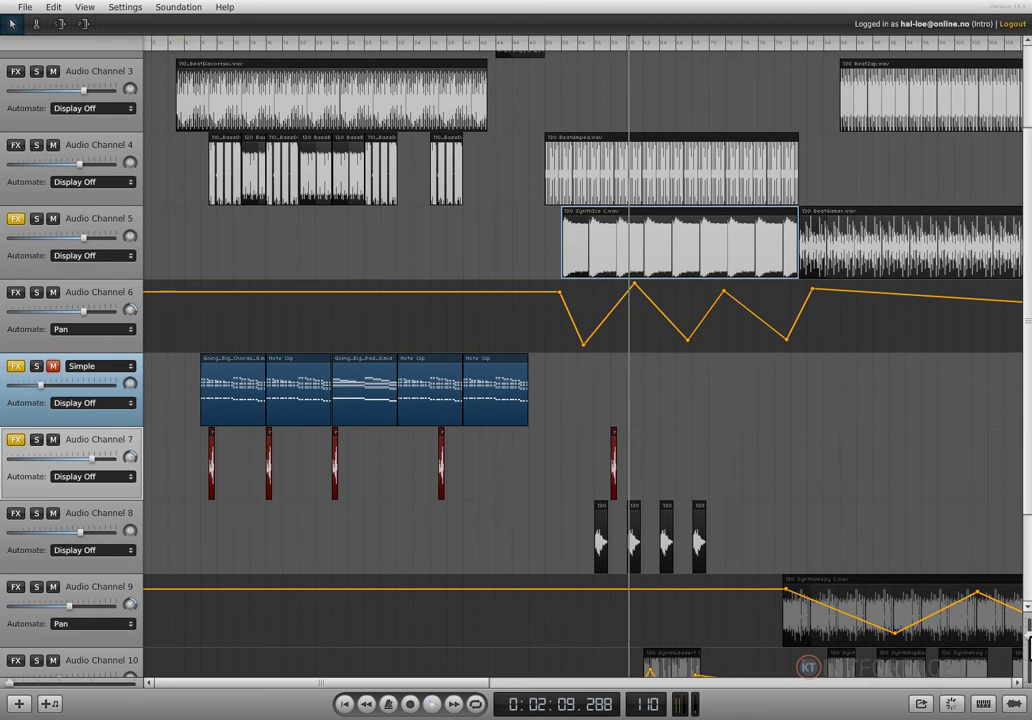
click(1029, 679)
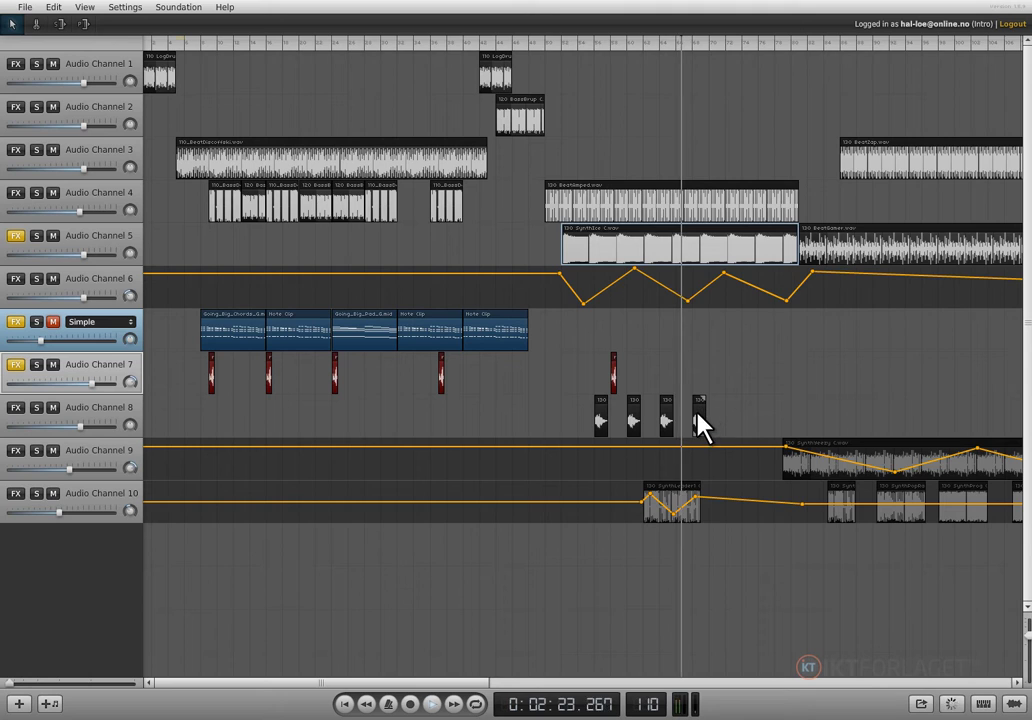
drag(698, 415, 707, 398)
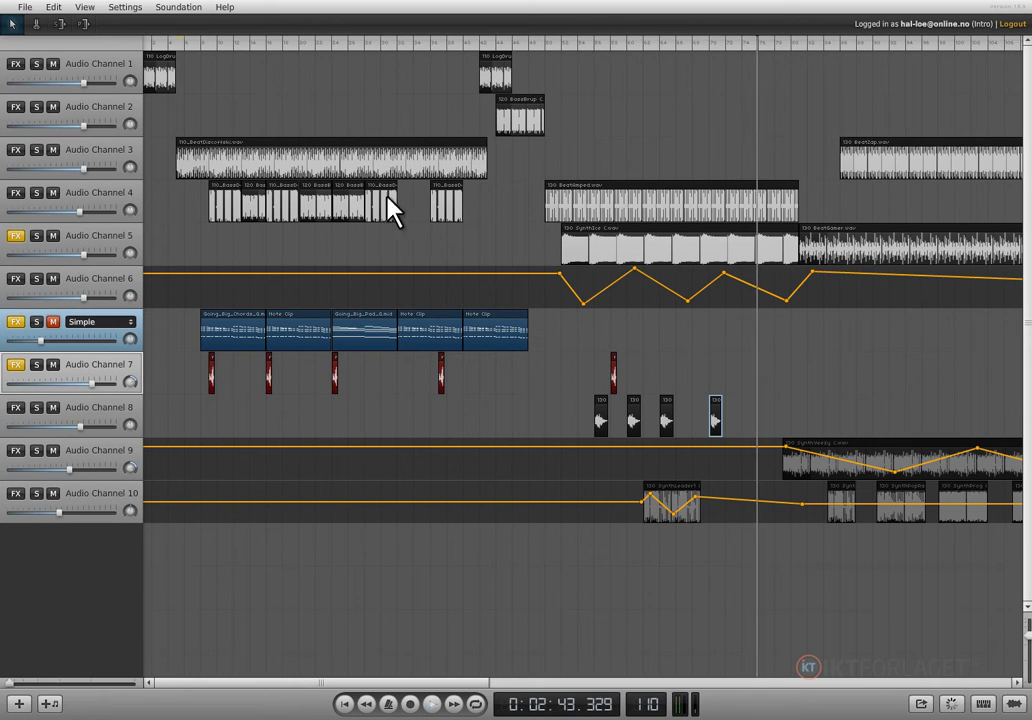
- Reset Audio Channel 4's pan to perfect centre balance
mouse_move(130, 210)
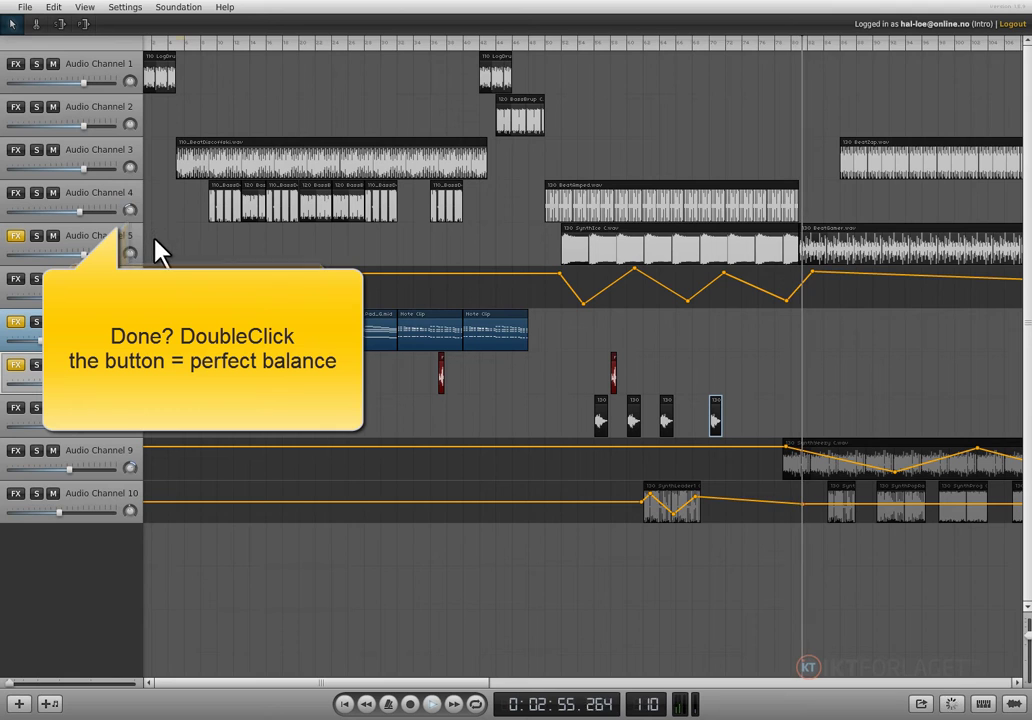
double_click(129, 210)
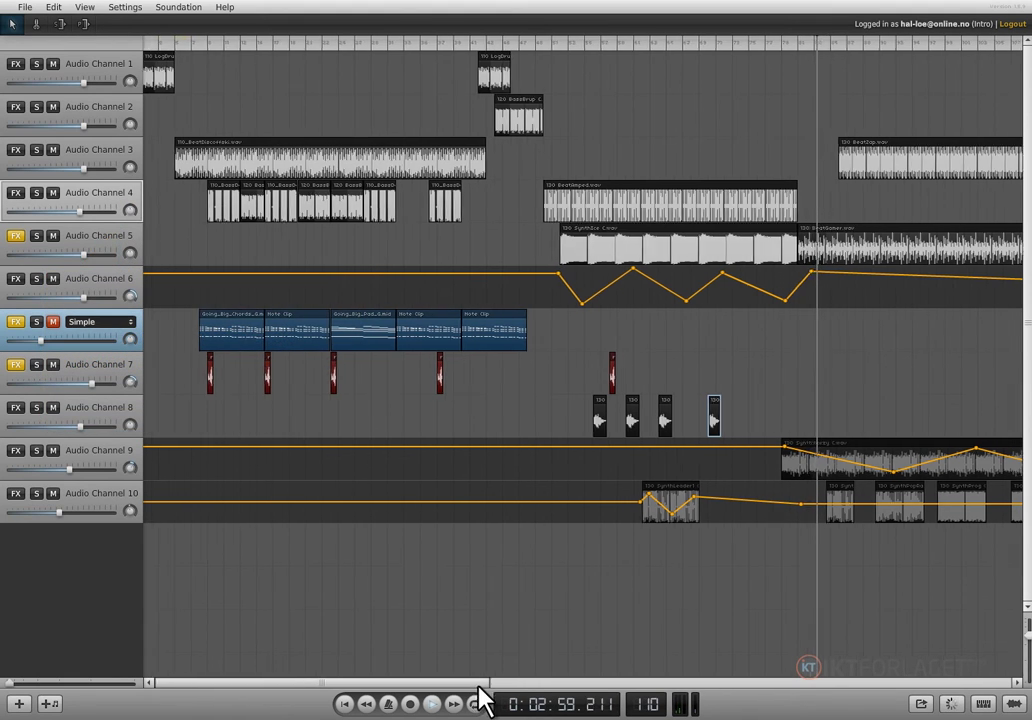
drag(478, 688, 627, 703)
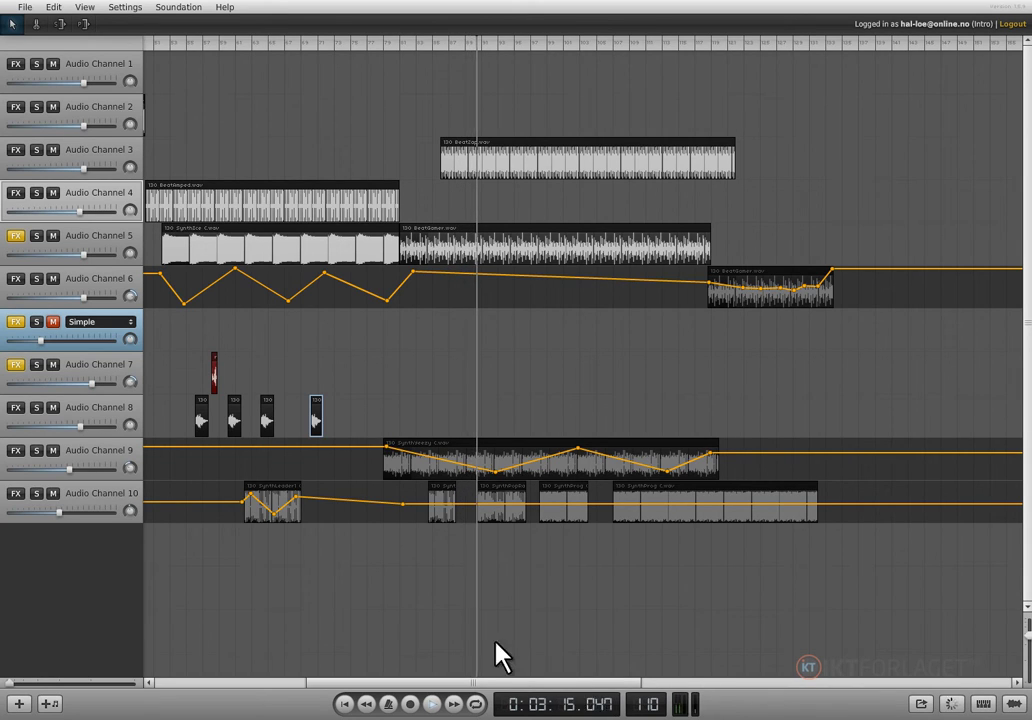
- Show the master channel, lower its volume and raise it back to roughly the original level
click(124, 10)
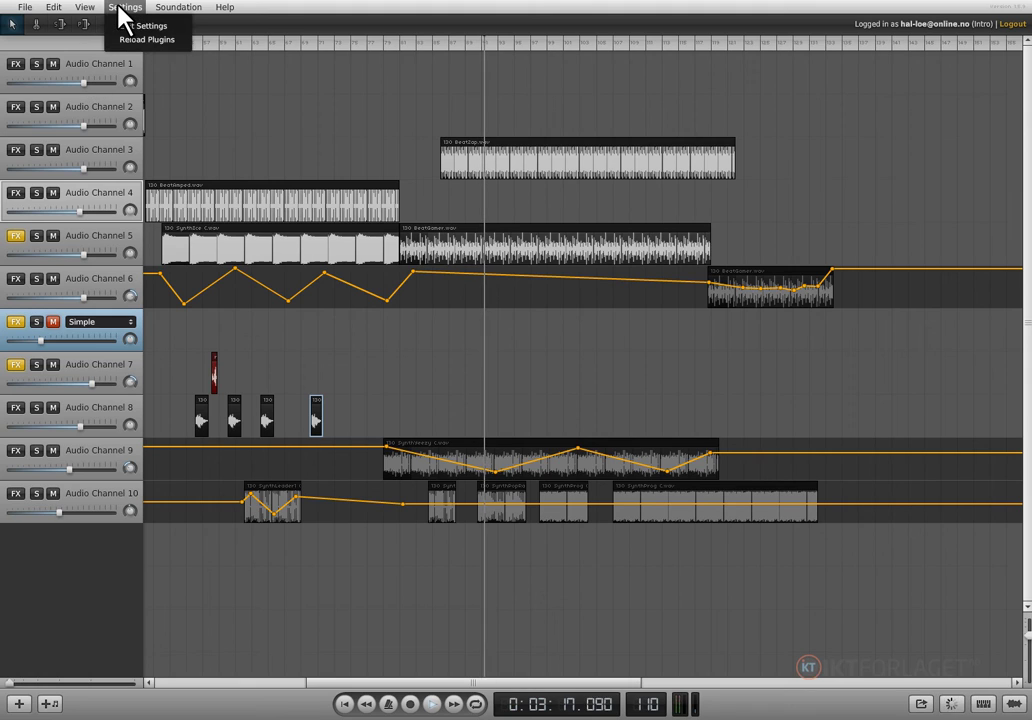
click(88, 9)
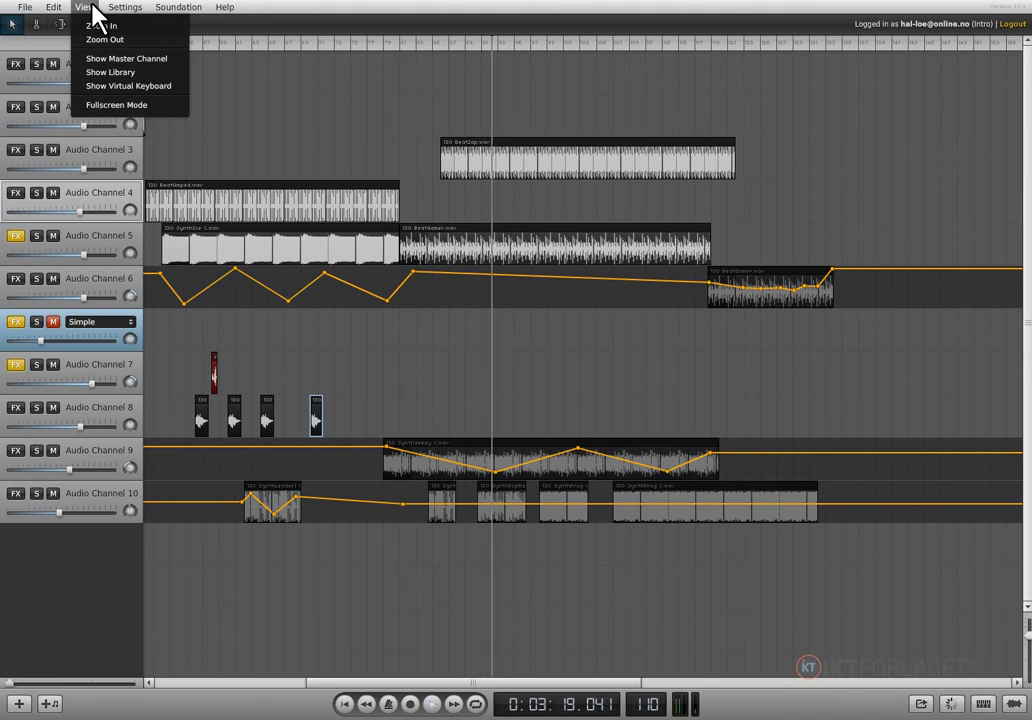
click(106, 59)
drag(84, 553, 43, 555)
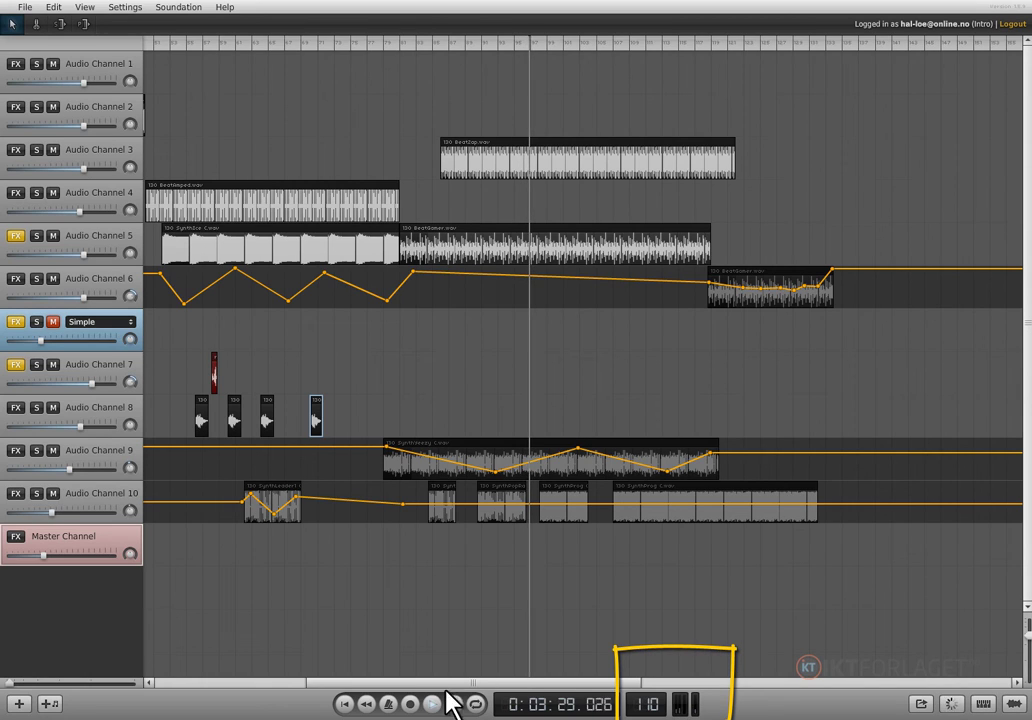
drag(43, 554, 82, 556)
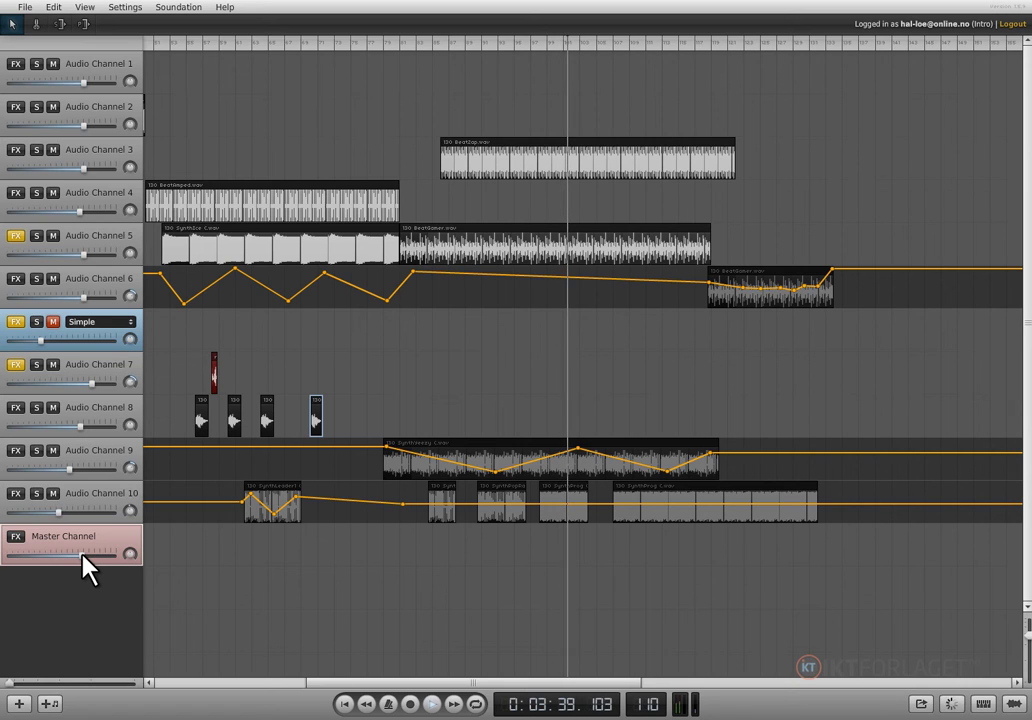
- Rename Audio Channel 10 as Synth, correcting the capitalisation of the name
double_click(100, 491)
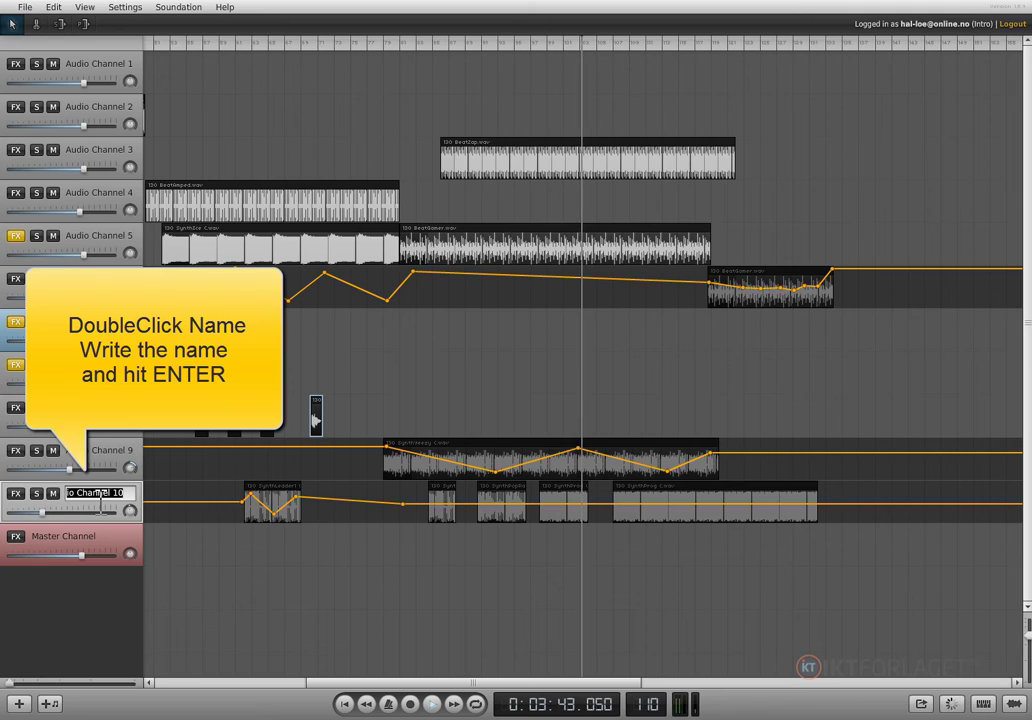
text(SYnth)
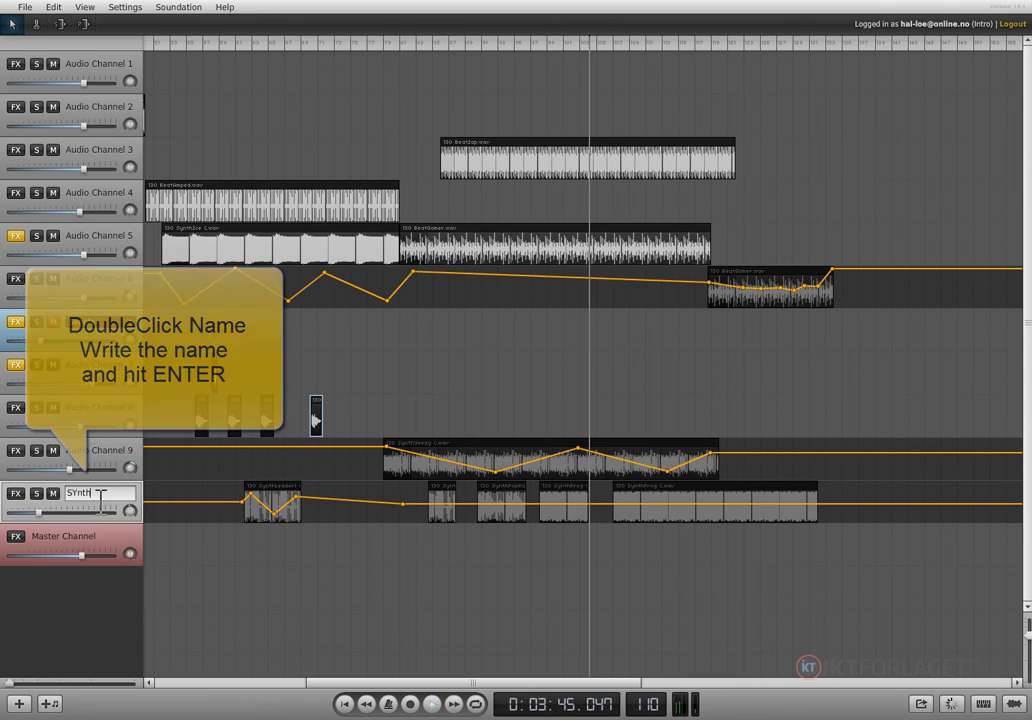
key(Return)
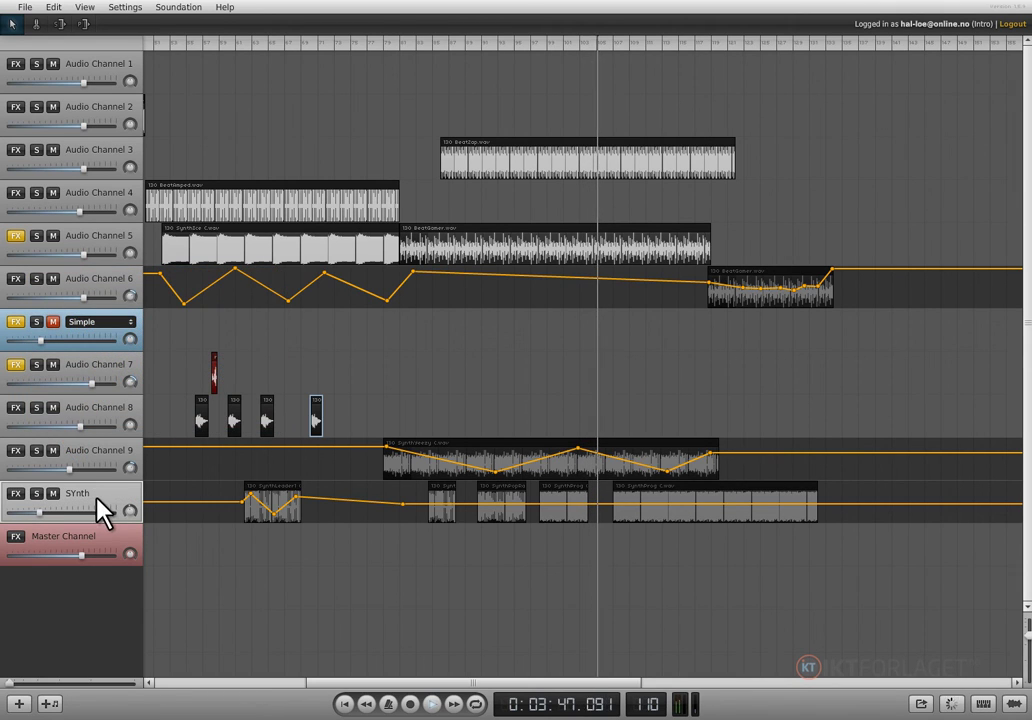
double_click(94, 494)
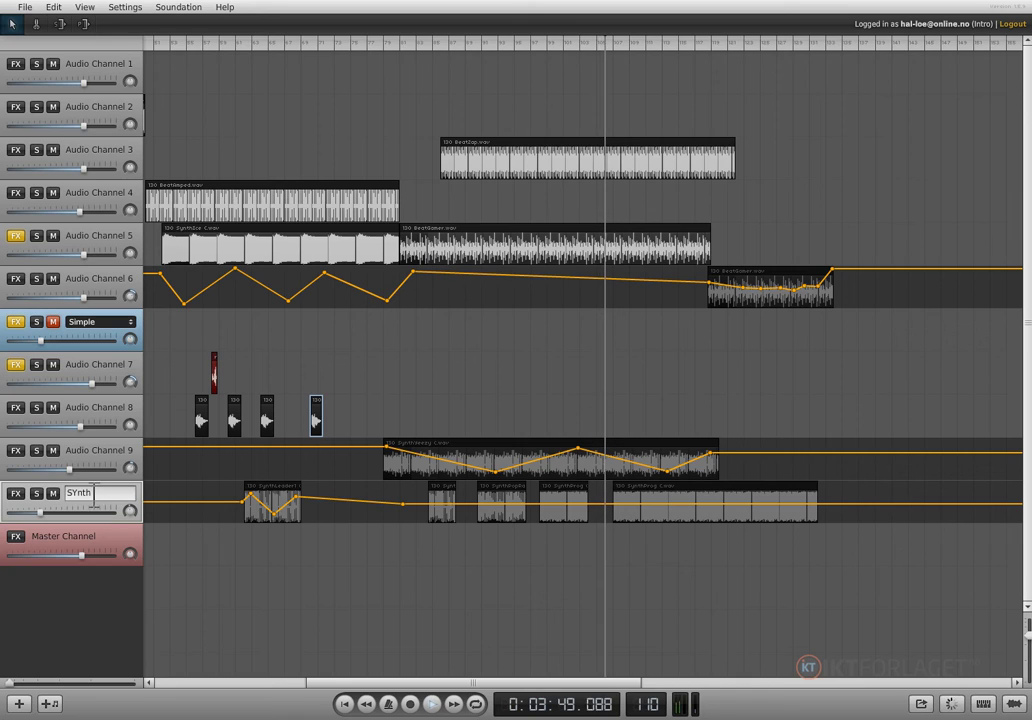
drag(92, 494, 71, 492)
text(Synth)
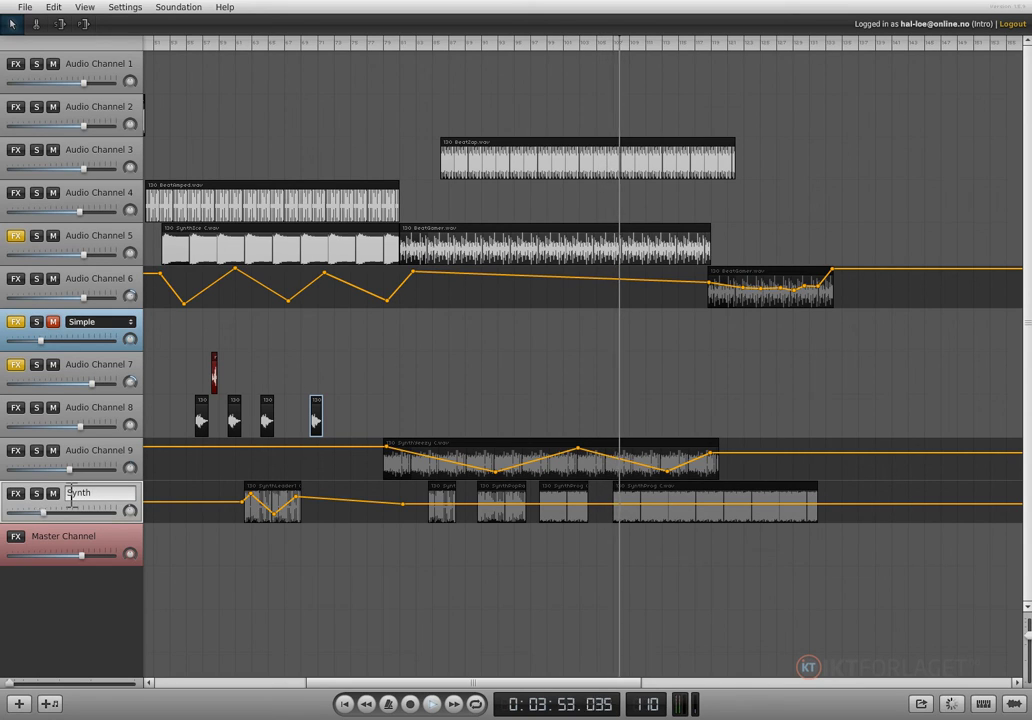
key(Return)
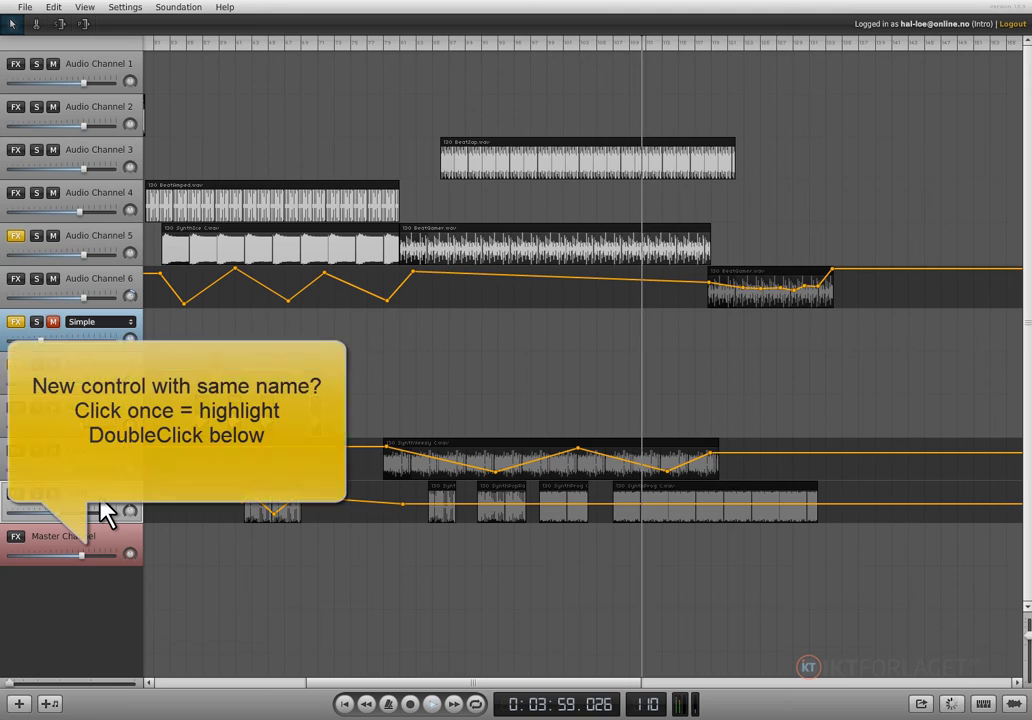
- Add a second channel named Synth and a new audio channel to the song, and hide the master channel
double_click(97, 598)
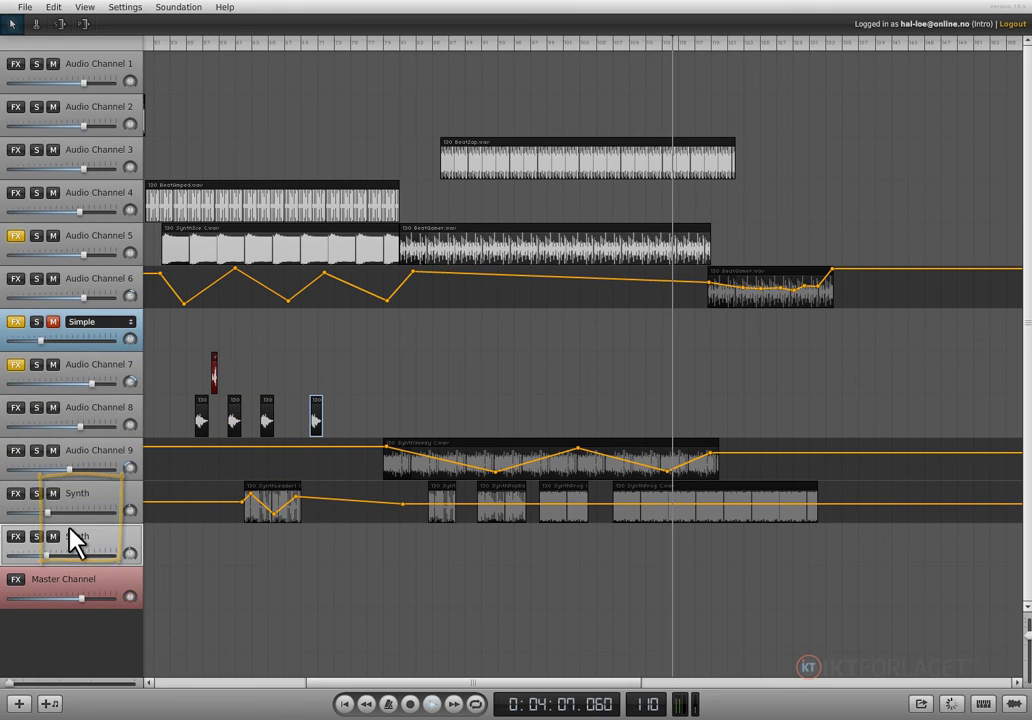
click(19, 704)
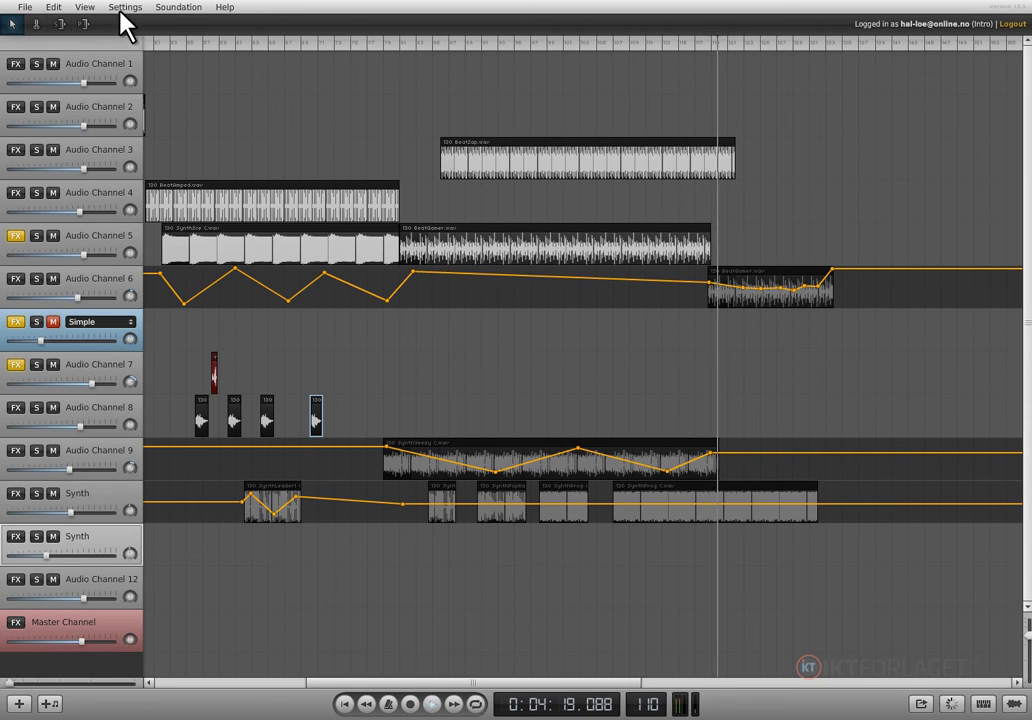
click(86, 8)
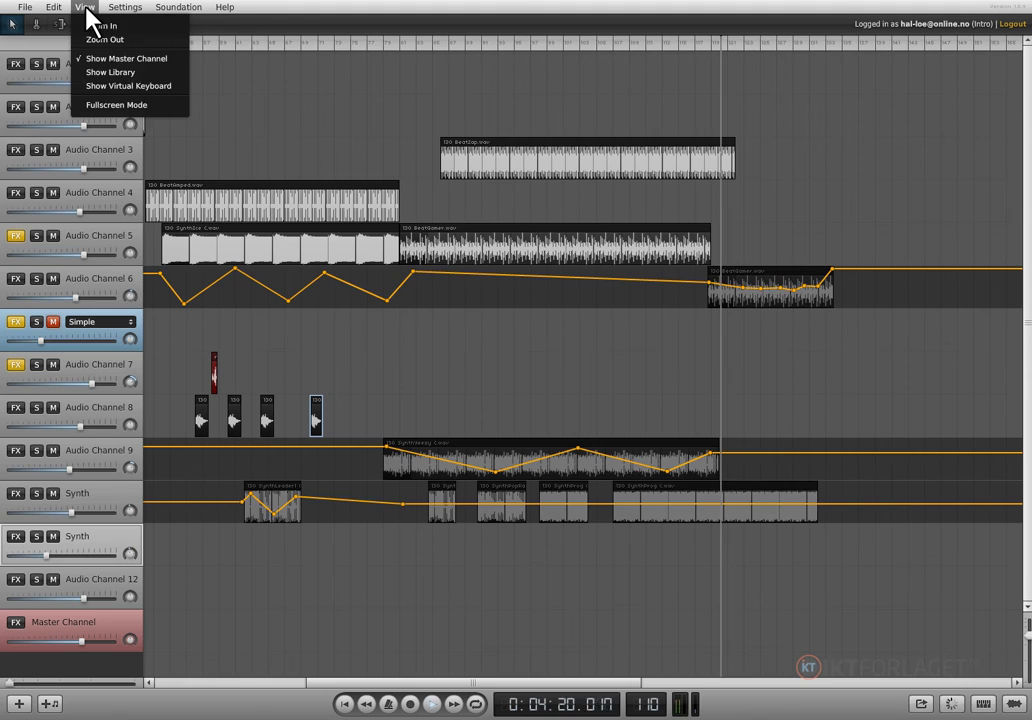
click(110, 60)
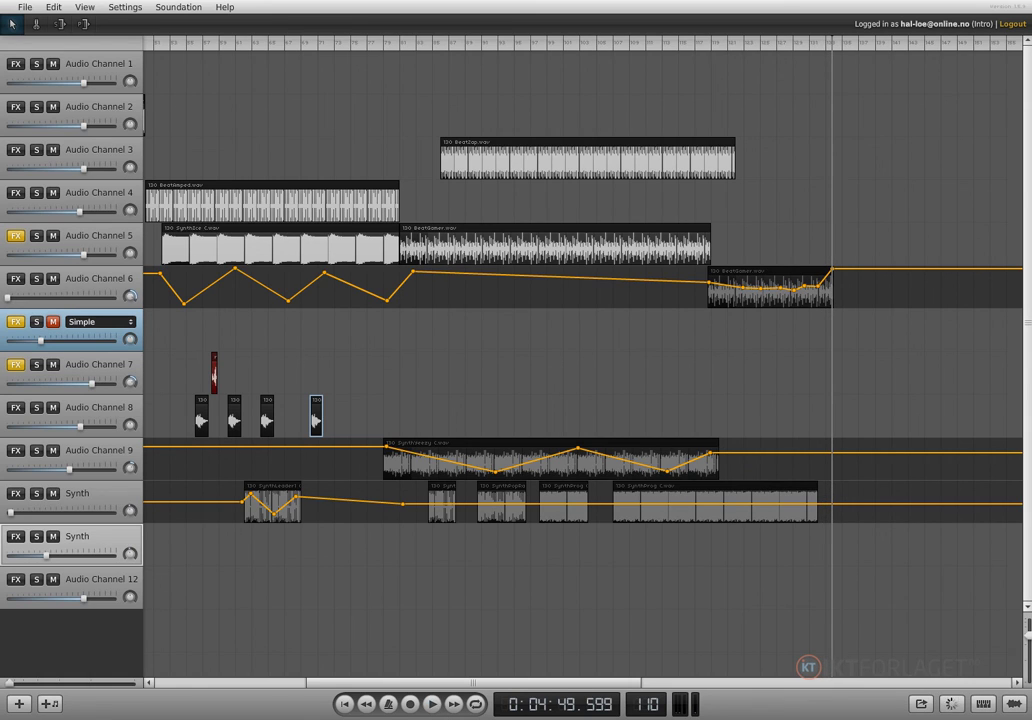
- Save the song to the account under the name Aerobics One
click(24, 8)
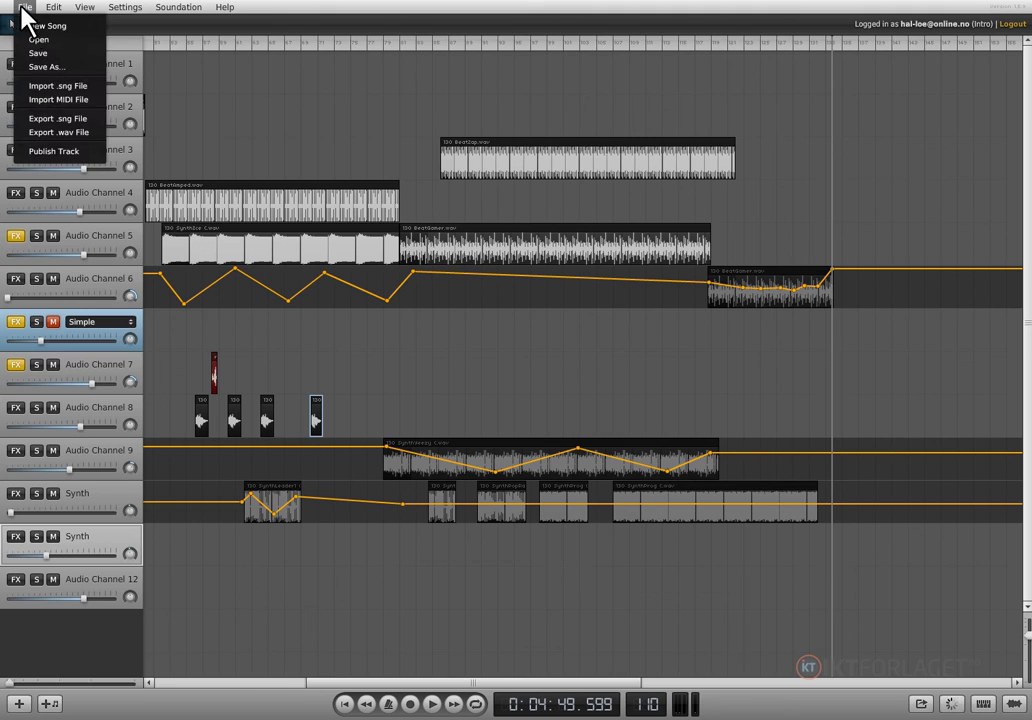
click(45, 66)
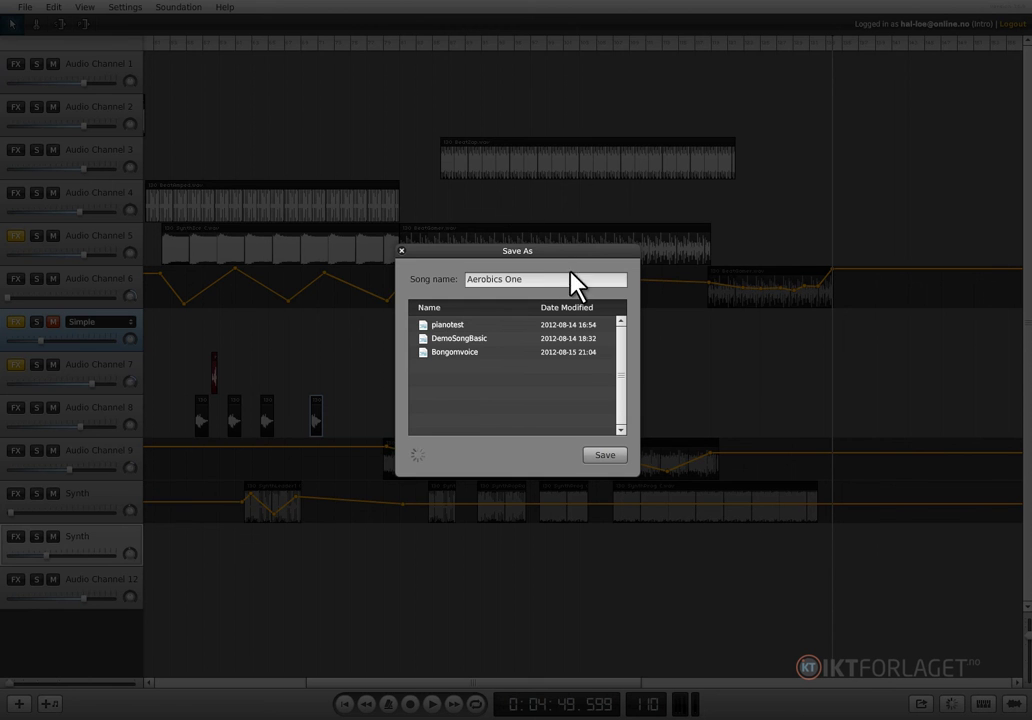
click(606, 453)
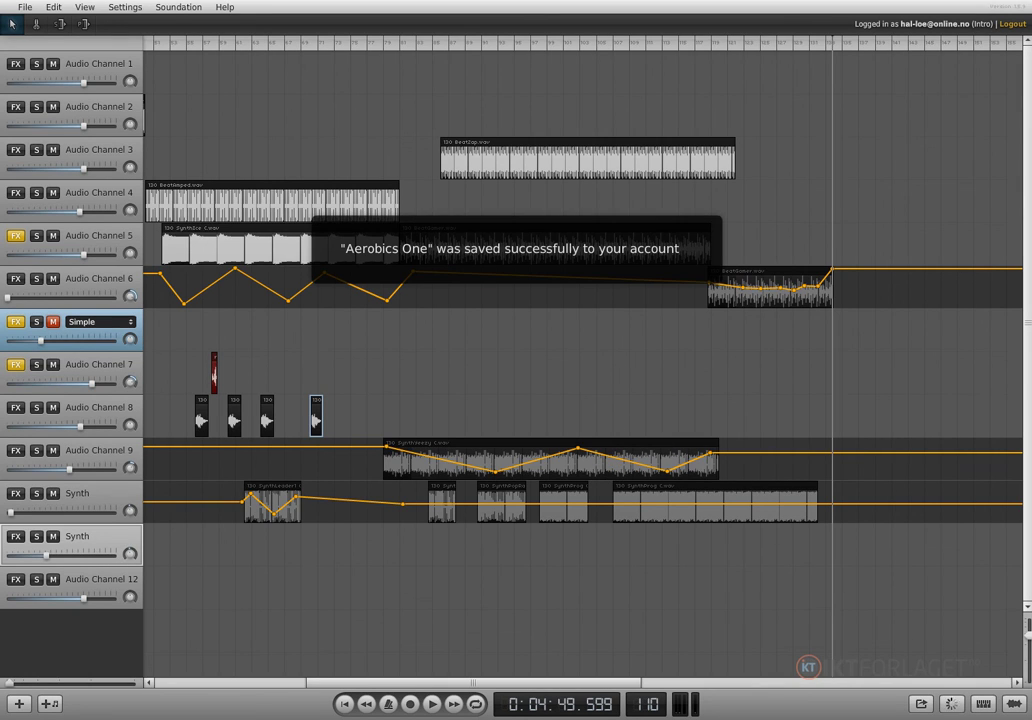